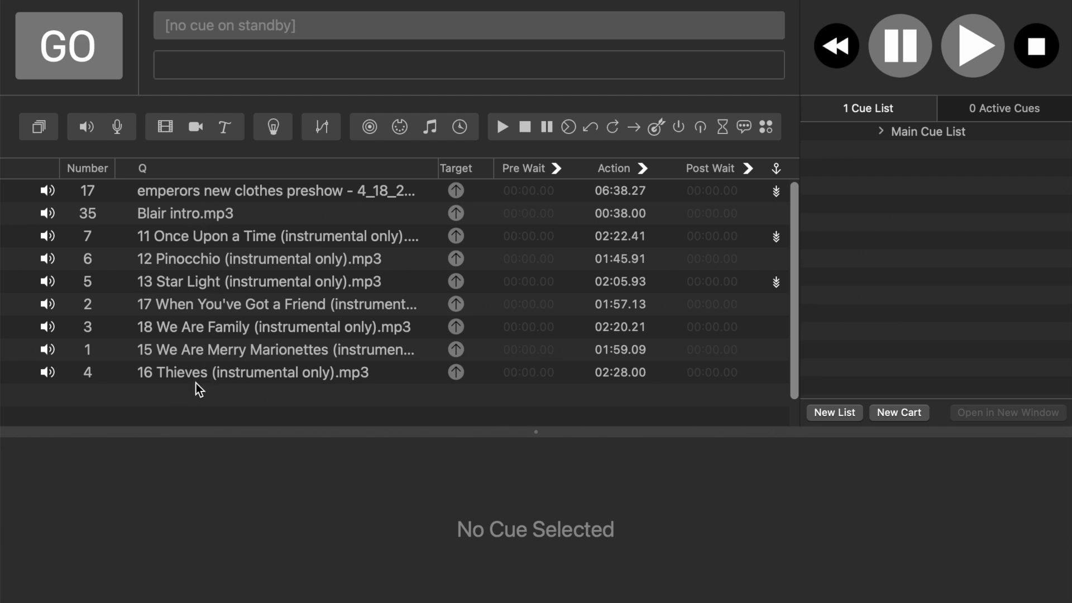
Review the basic, trigger, and time and loop settings of the preshow audio cue 17.
click(96, 195)
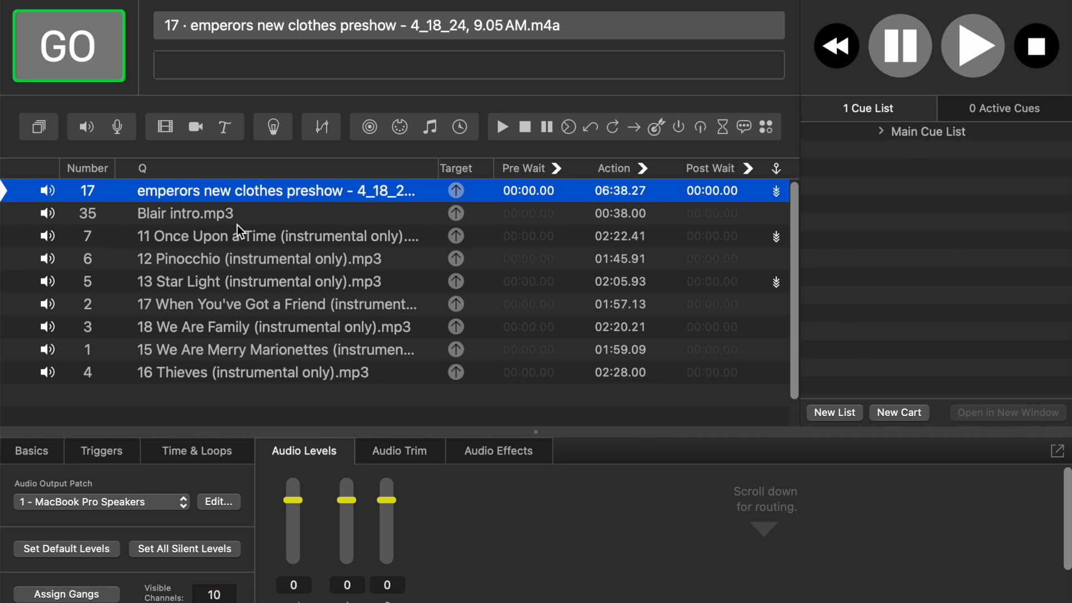
click(222, 222)
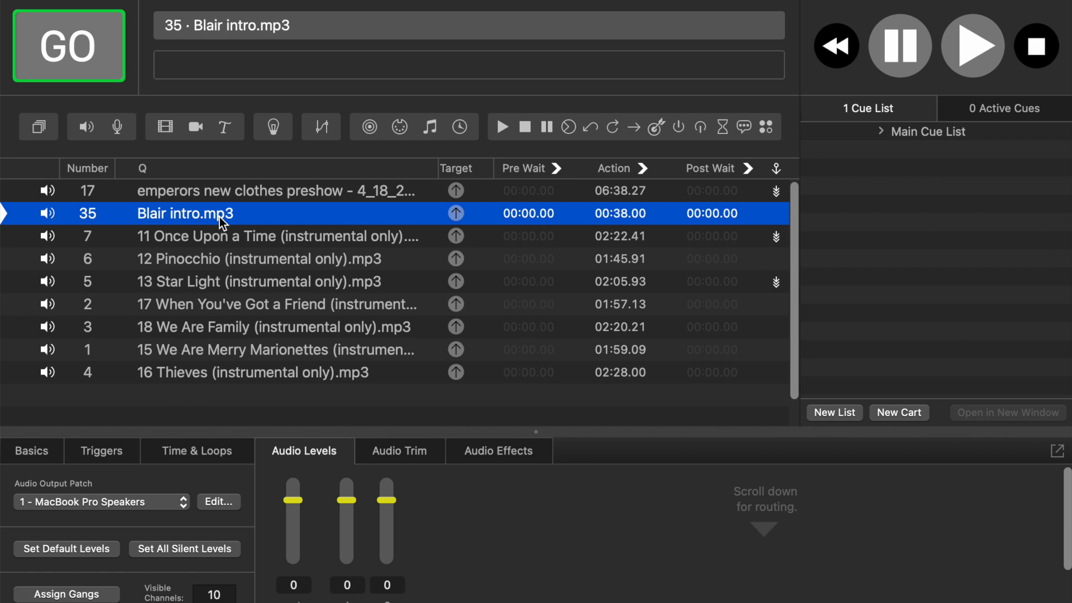
click(263, 193)
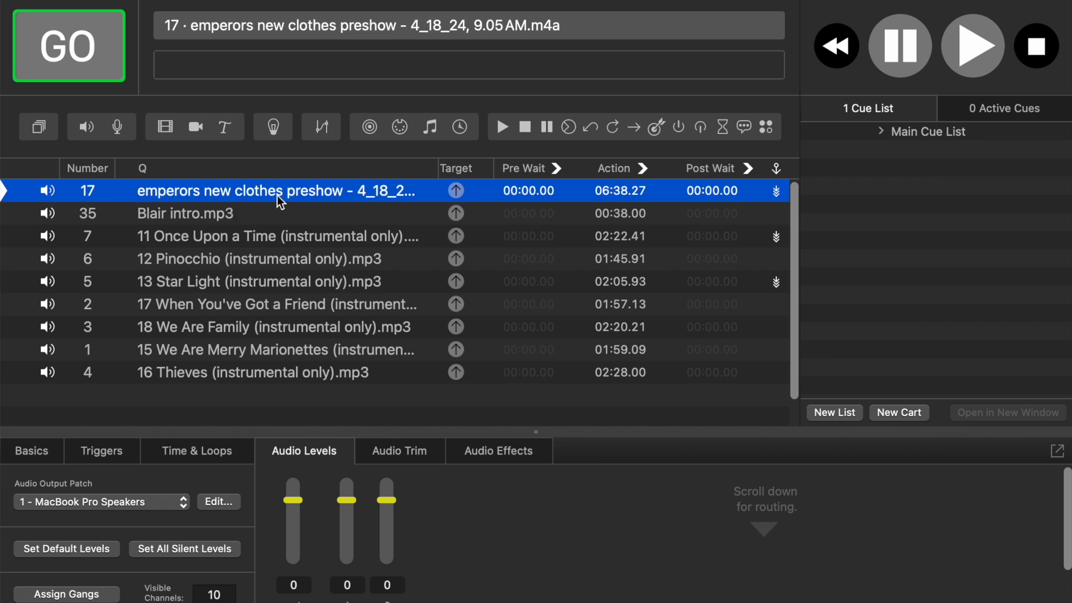
click(42, 454)
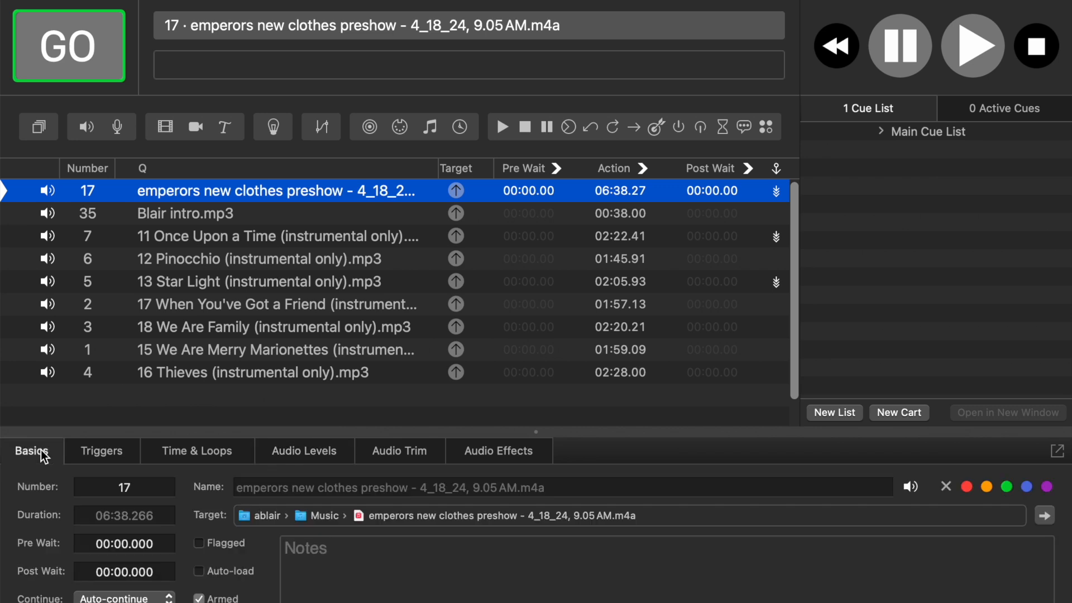
click(101, 453)
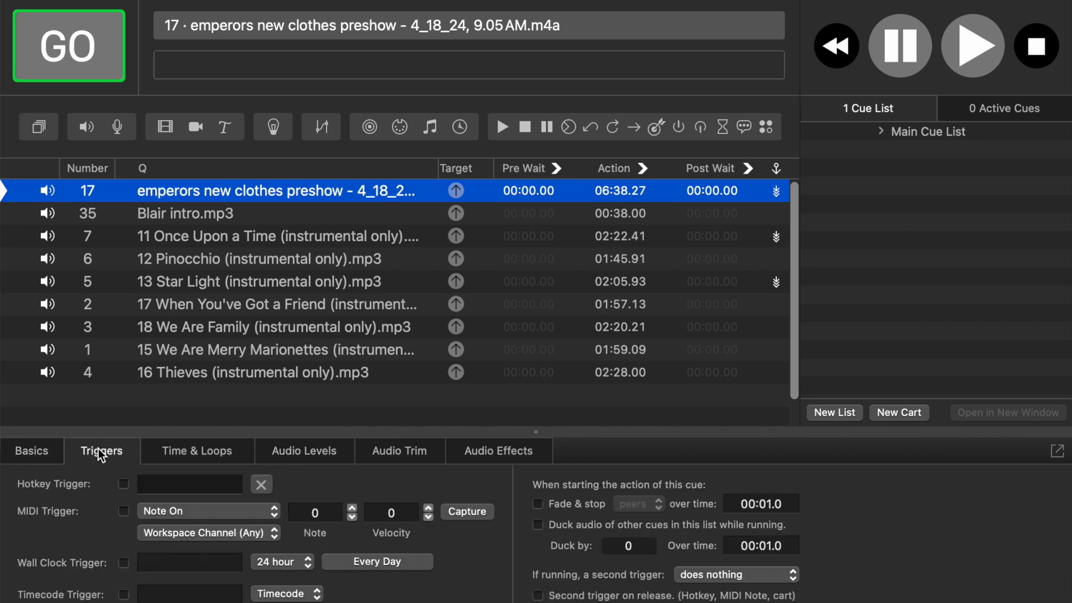
click(183, 450)
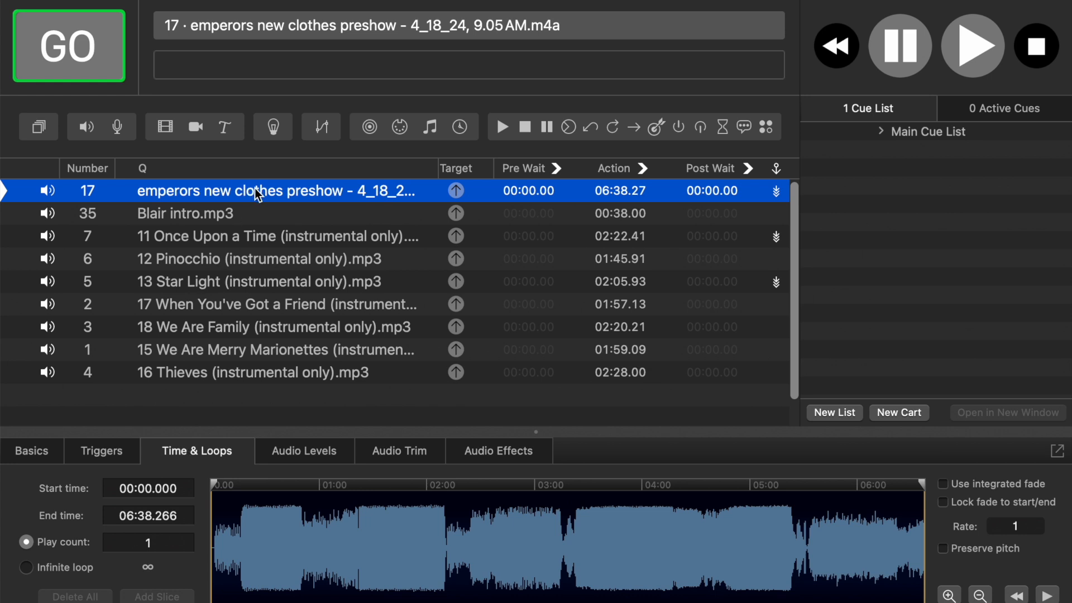
click(30, 568)
click(28, 452)
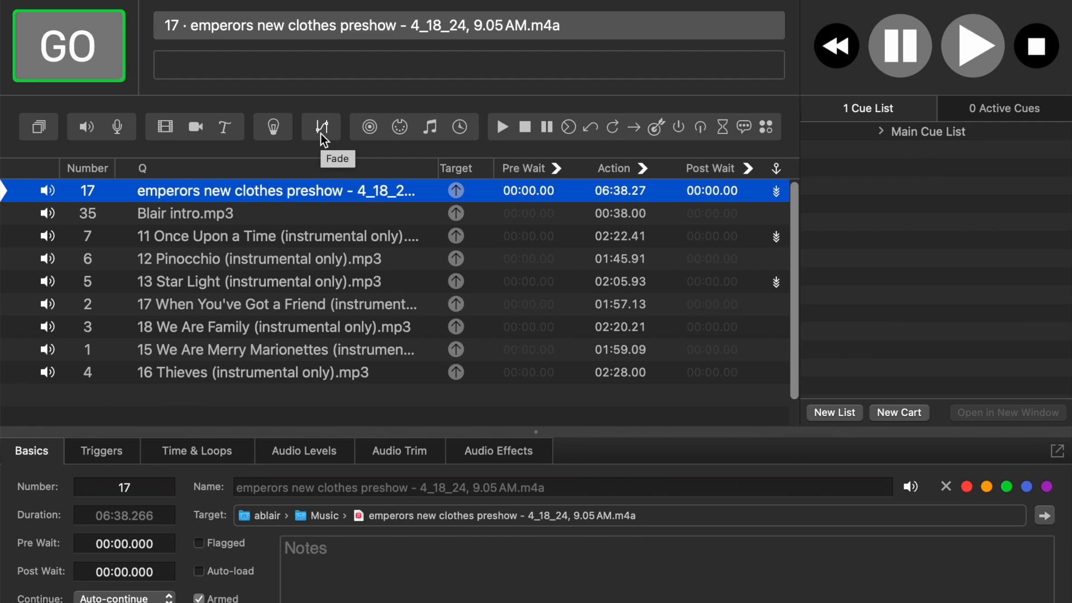
Add a Fade cue directly after the preshow audio cue 17 and make that audio cue its target.
drag(320, 133, 276, 202)
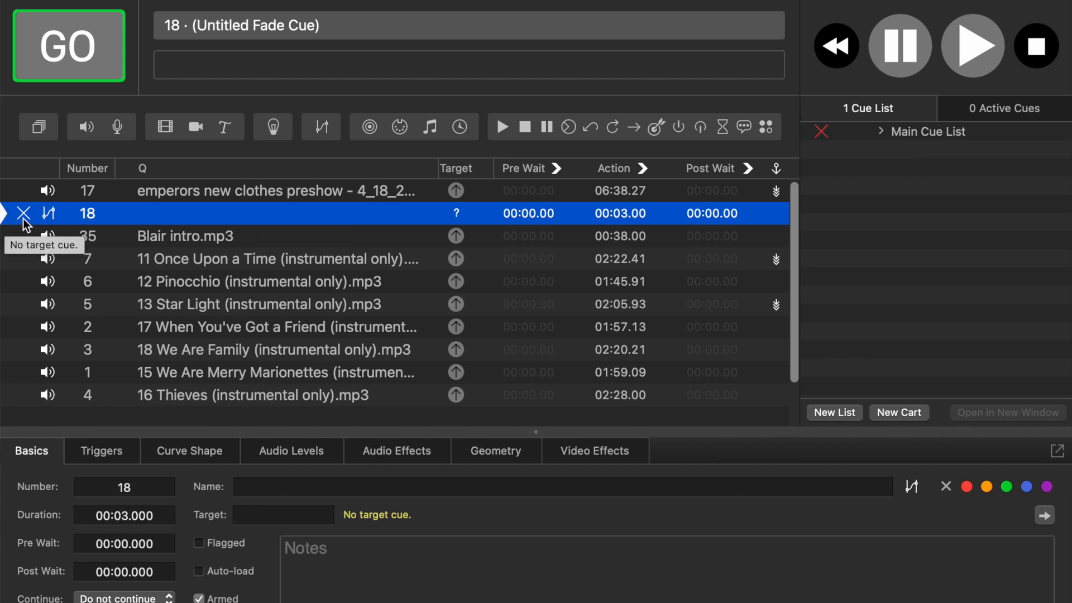
drag(187, 190, 186, 213)
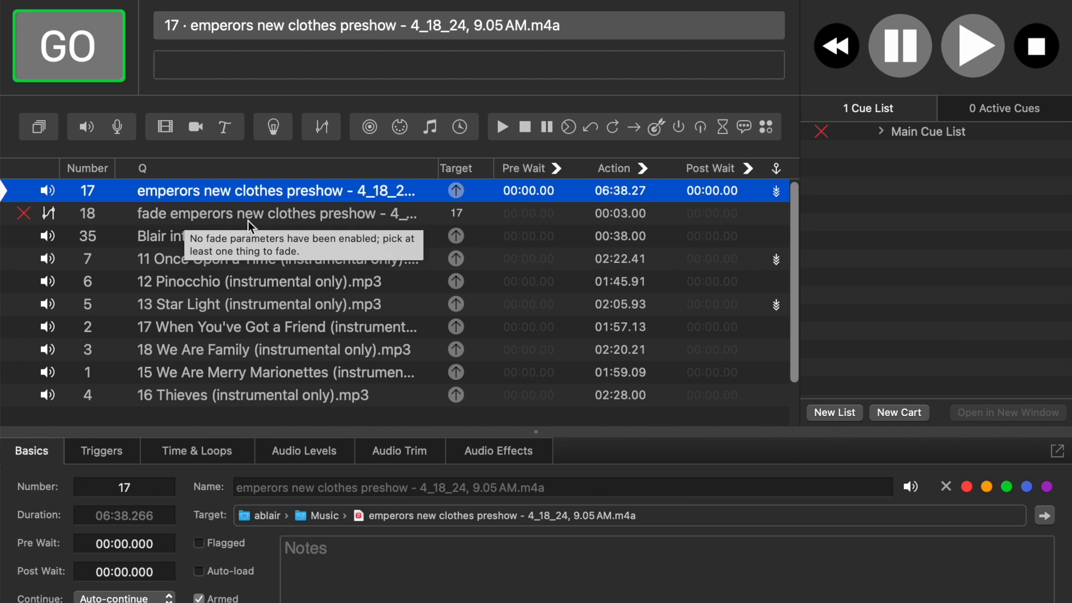
click(280, 219)
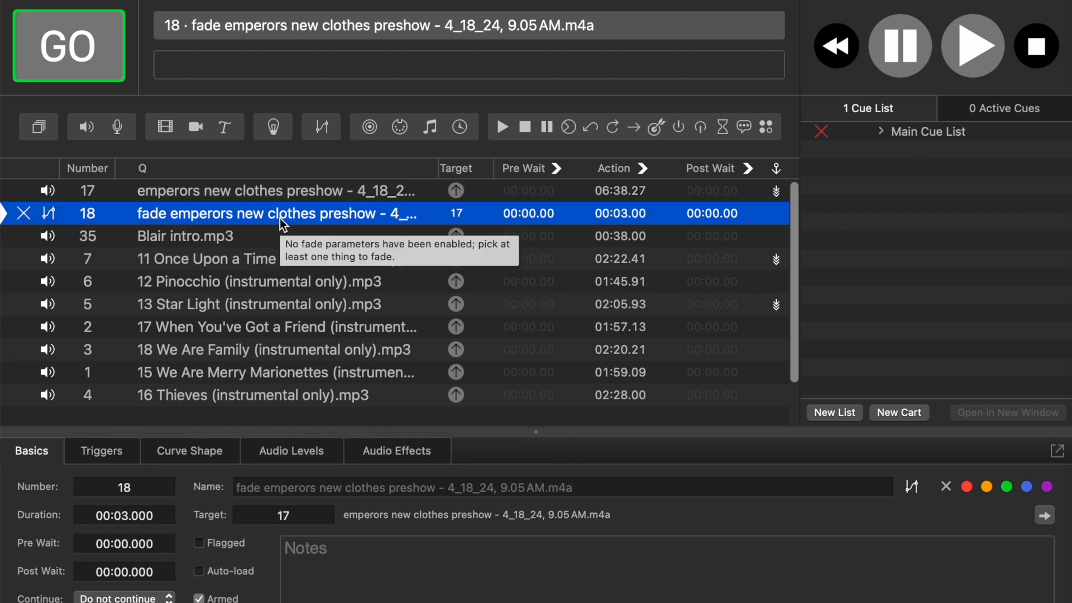
click(276, 192)
Enable the main audio level fade in fade cue 18 and set its level to about -53.7.
click(261, 218)
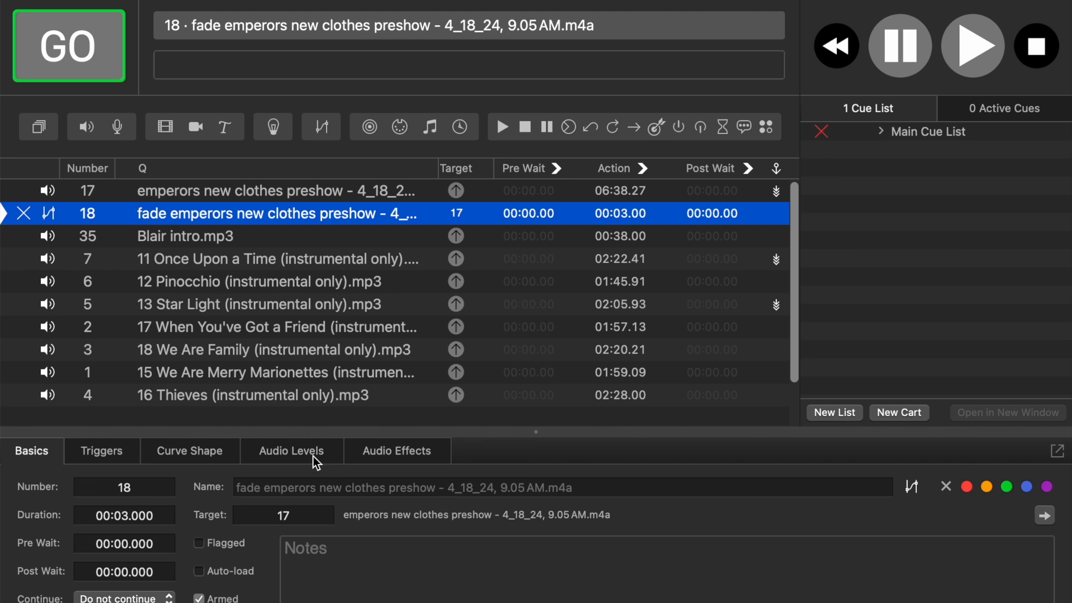
click(292, 456)
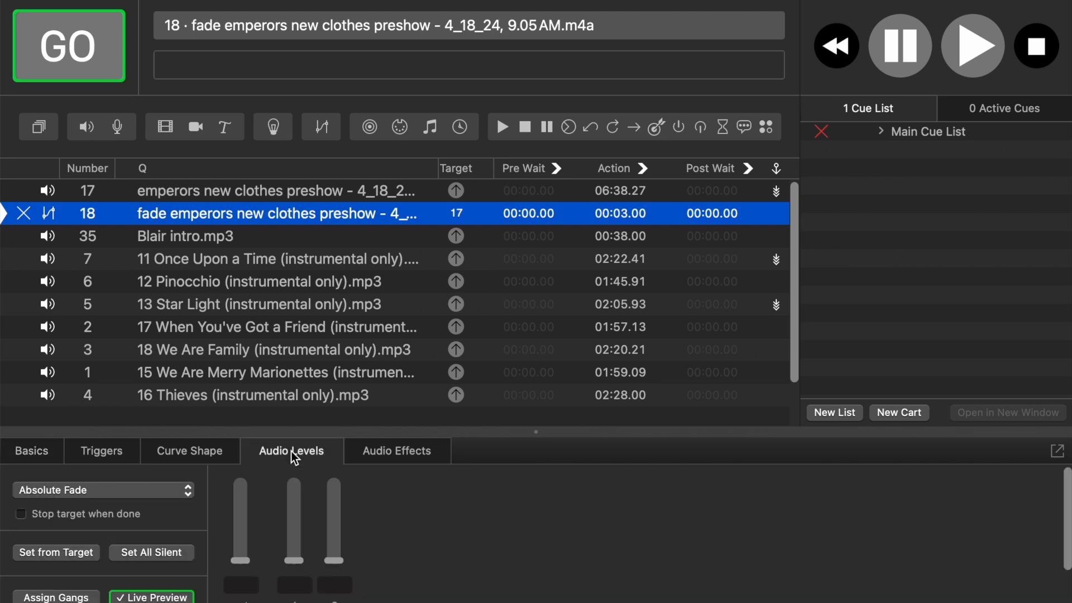
click(243, 560)
click(244, 561)
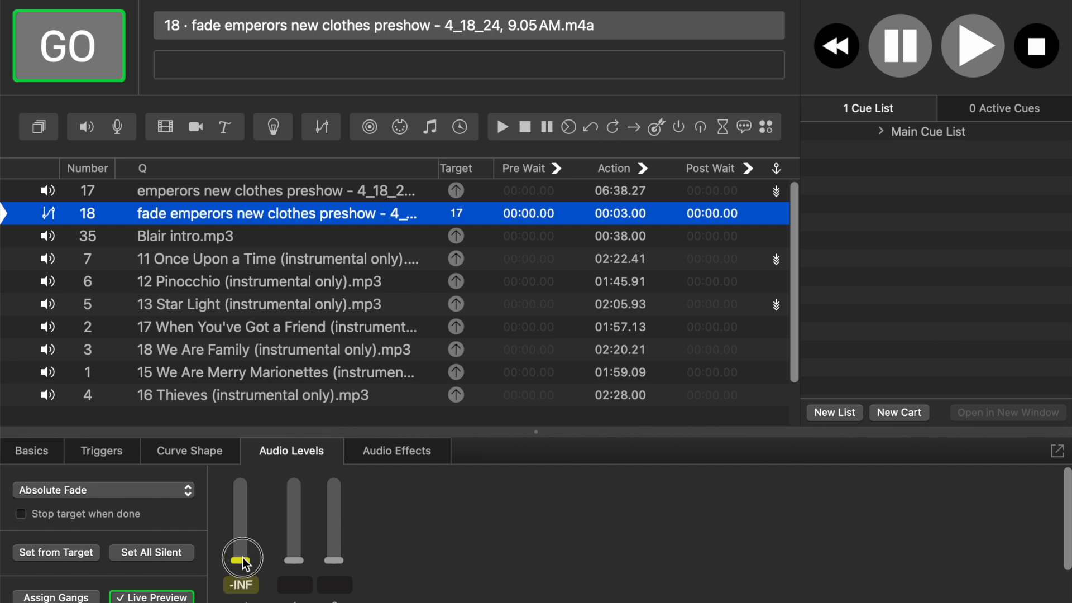
mouse_move(242, 554)
mouse_down()
mouse_move(244, 487)
mouse_move(243, 555)
mouse_up()
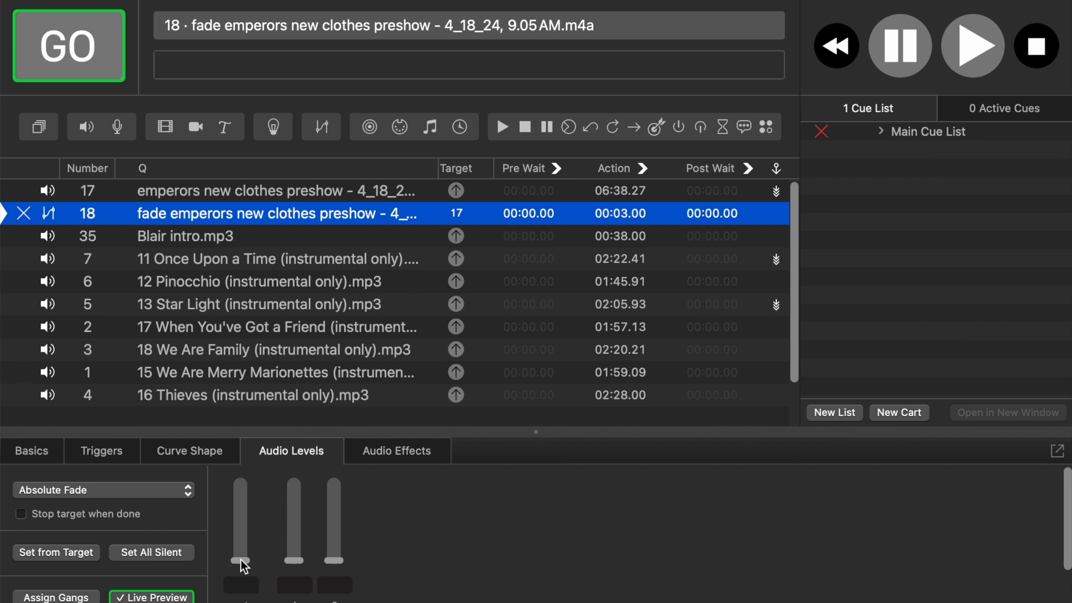
click(240, 559)
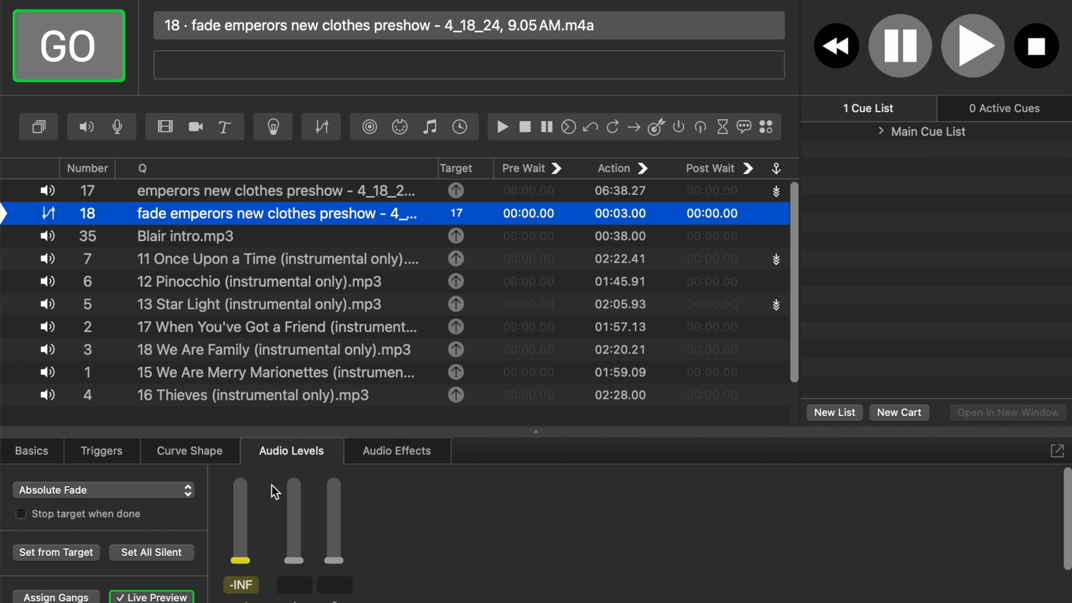
click(241, 559)
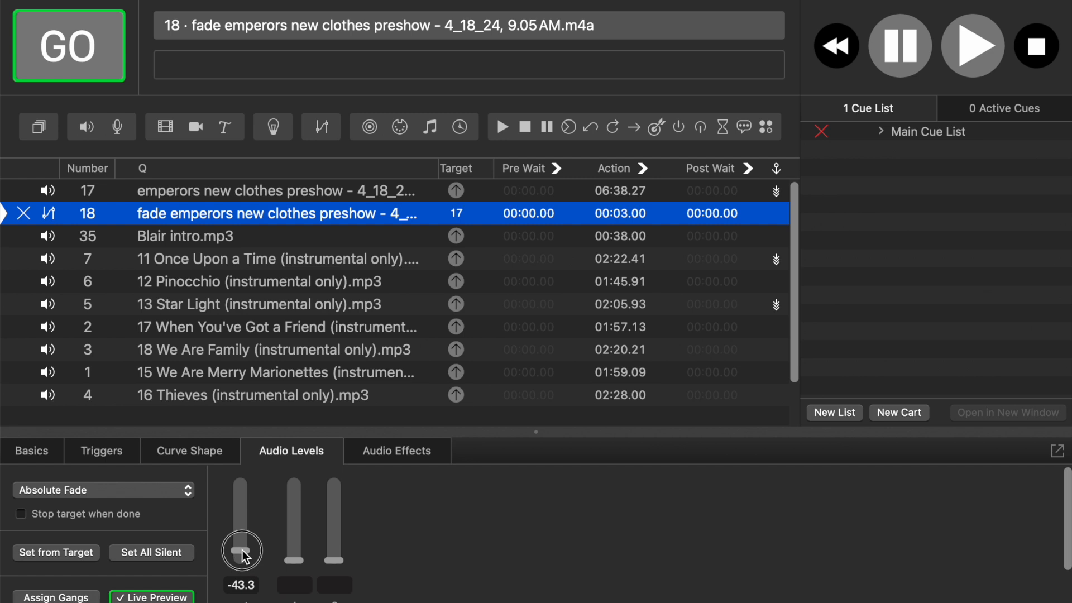
drag(242, 555, 242, 554)
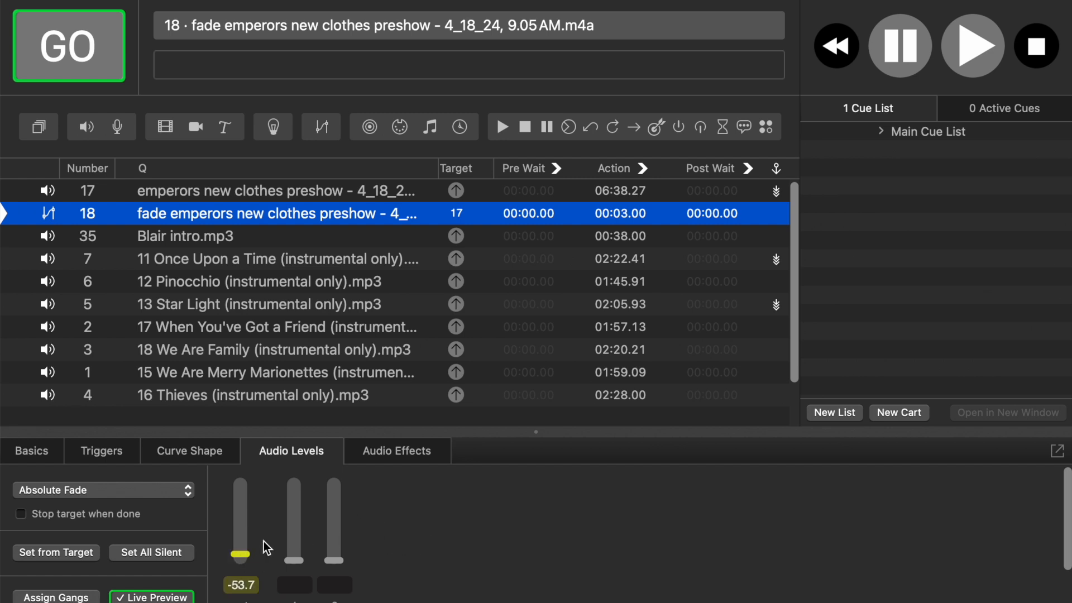
Change the curve shape of fade cue 18 to Parametric Curve.
click(197, 454)
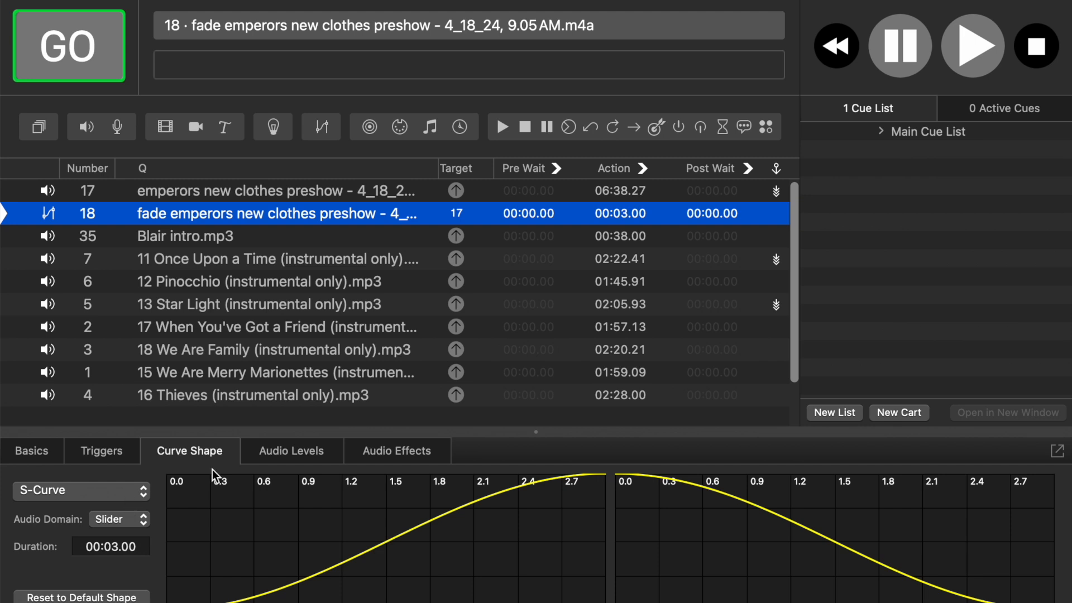
click(109, 481)
click(94, 509)
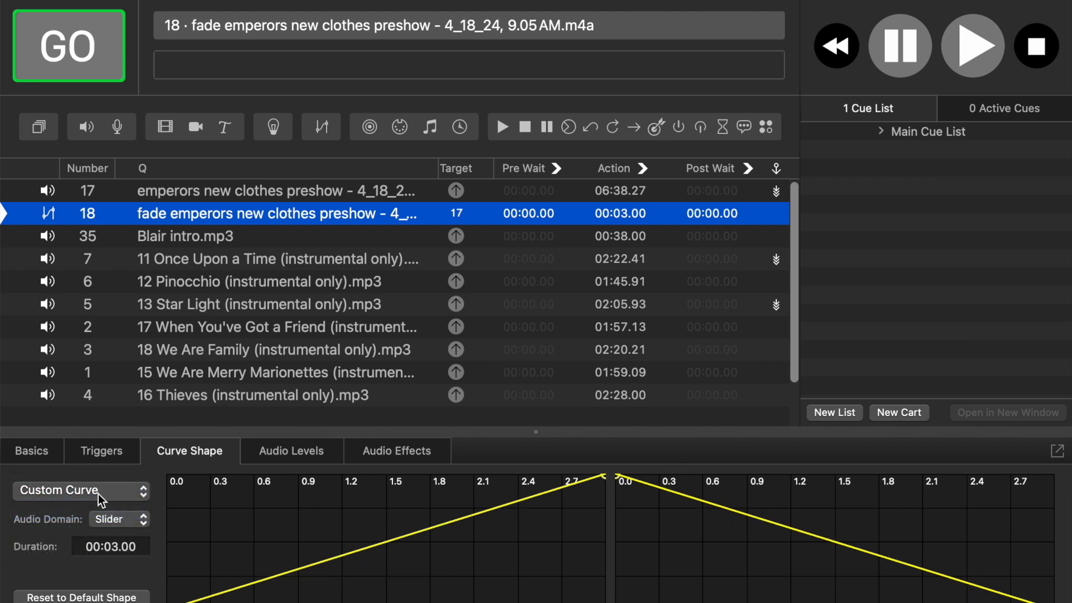
click(98, 494)
click(97, 507)
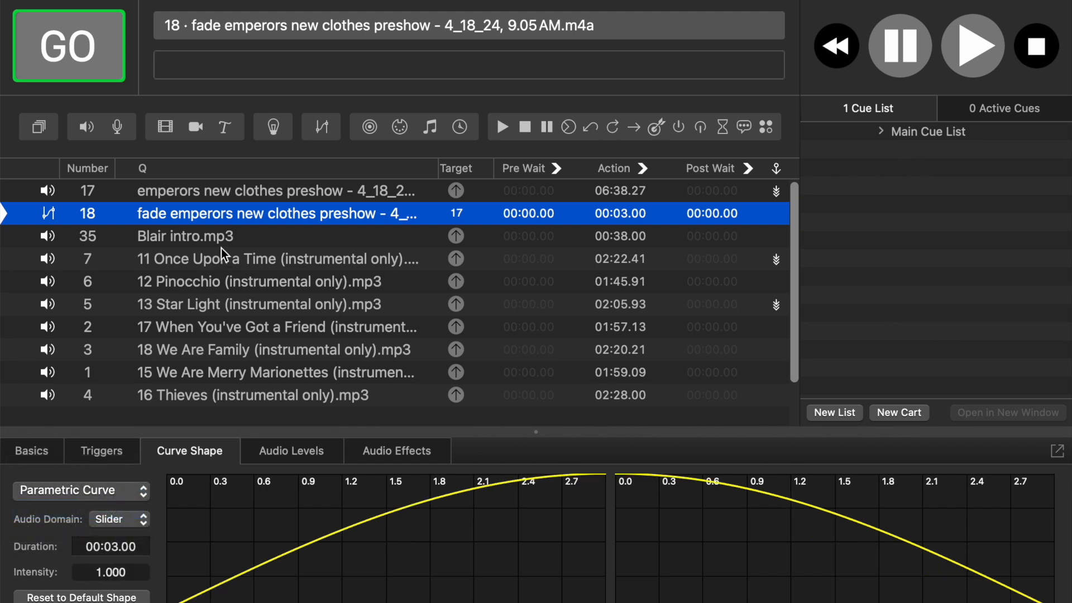
Test-play the preshow audio cue 17 with its following fade cue, and stop playback.
click(253, 193)
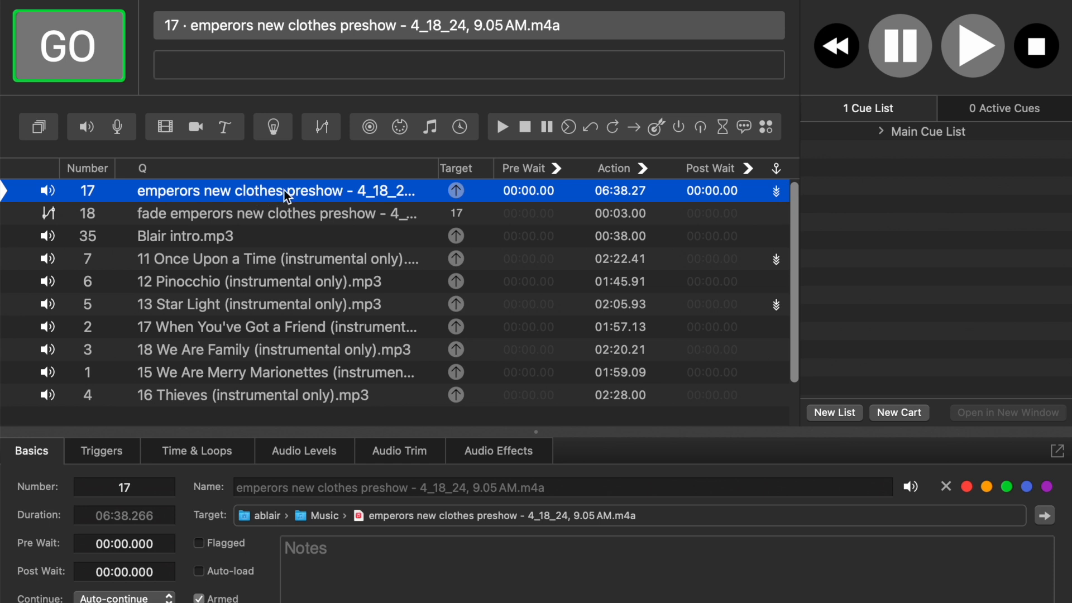
click(274, 213)
click(276, 191)
click(333, 215)
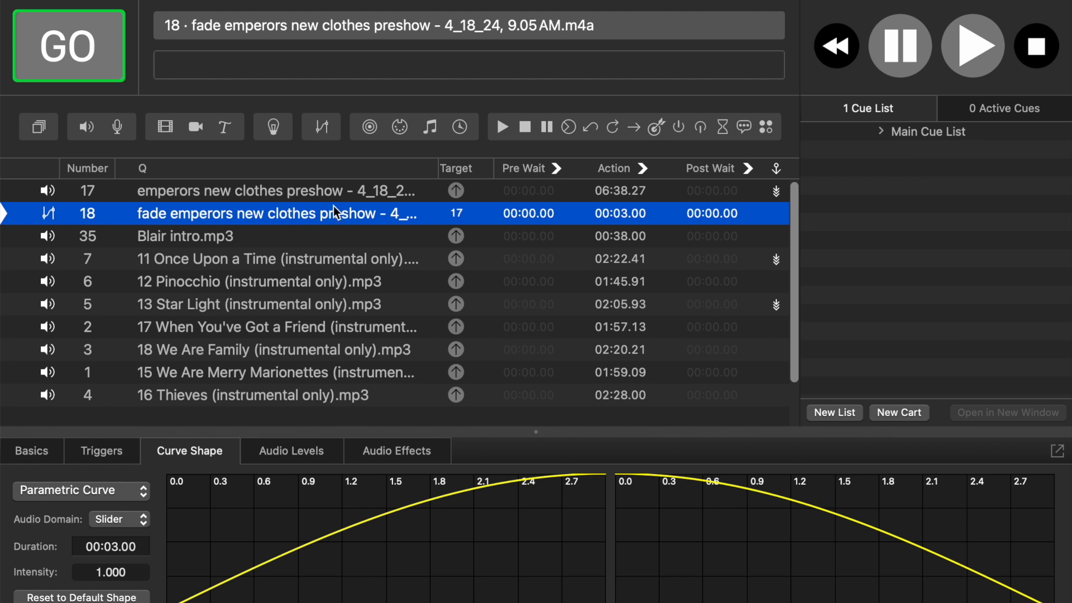
click(340, 192)
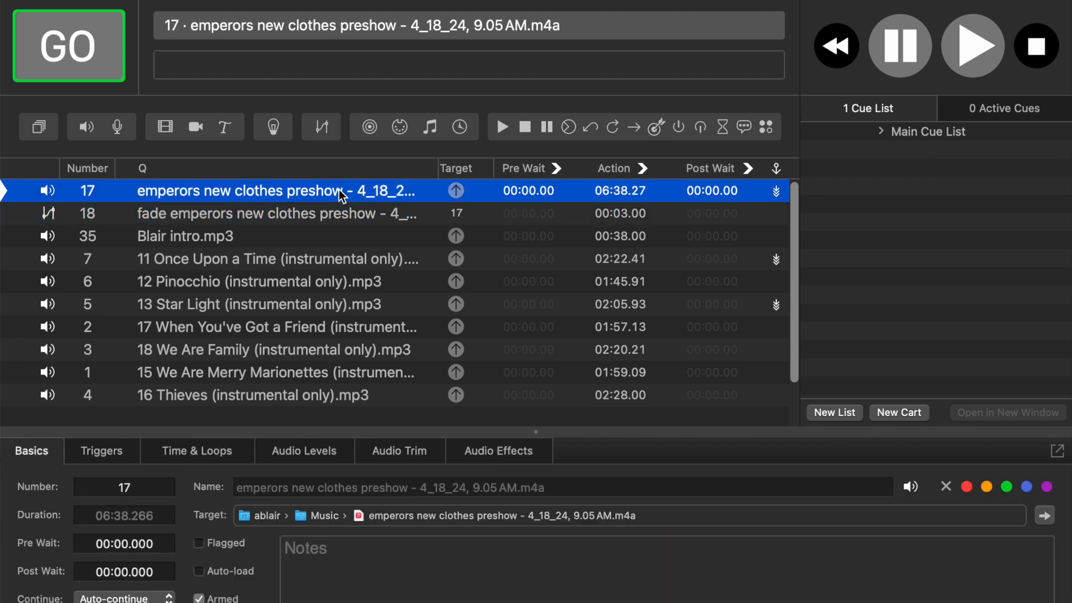
key(XF86AudioRaiseVolume)
key(space)
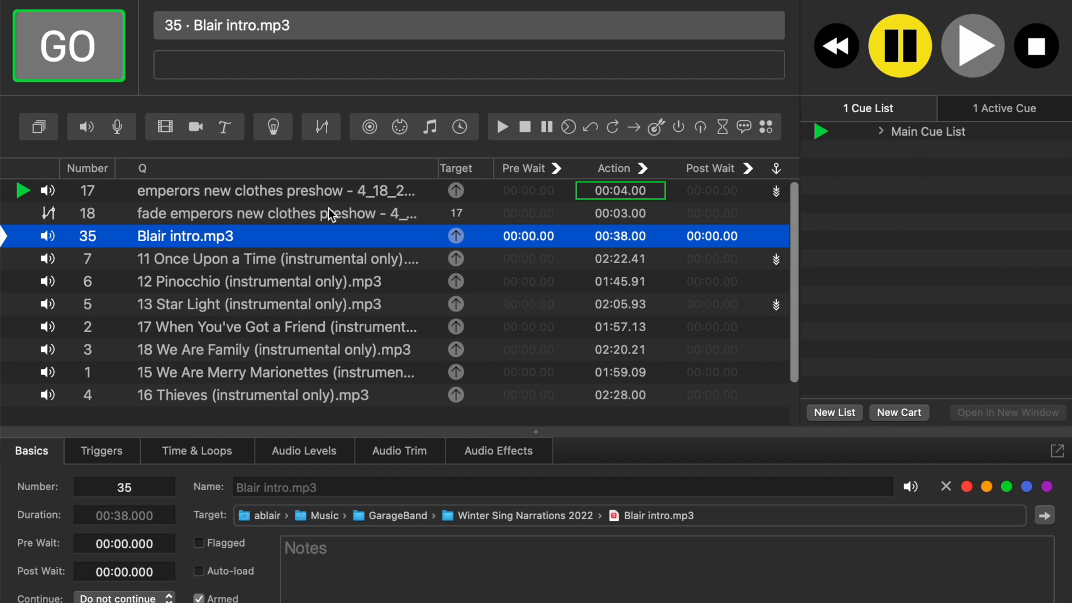
click(289, 193)
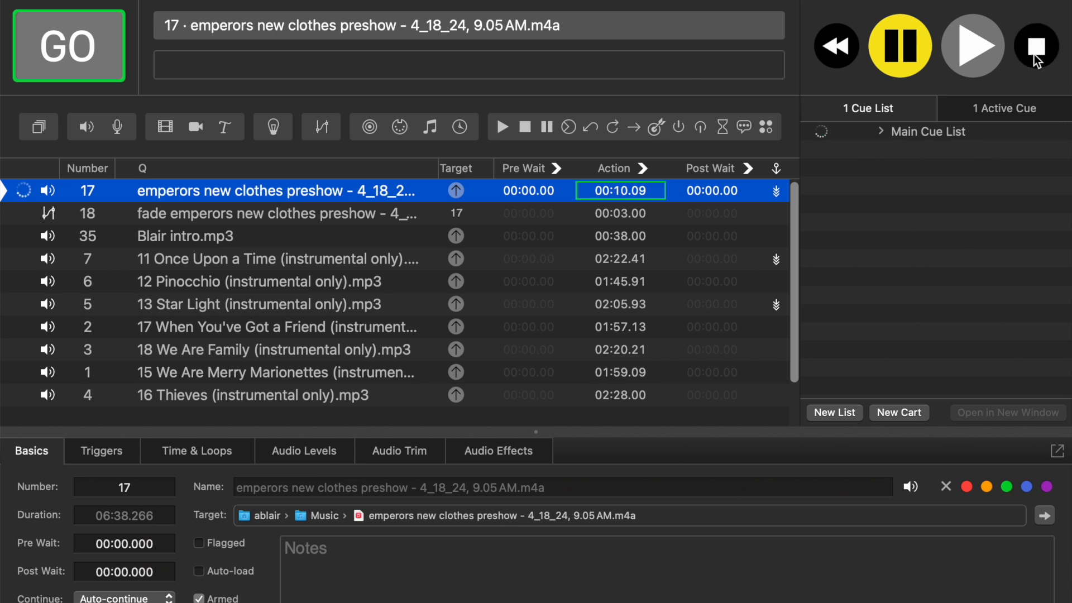
click(1038, 48)
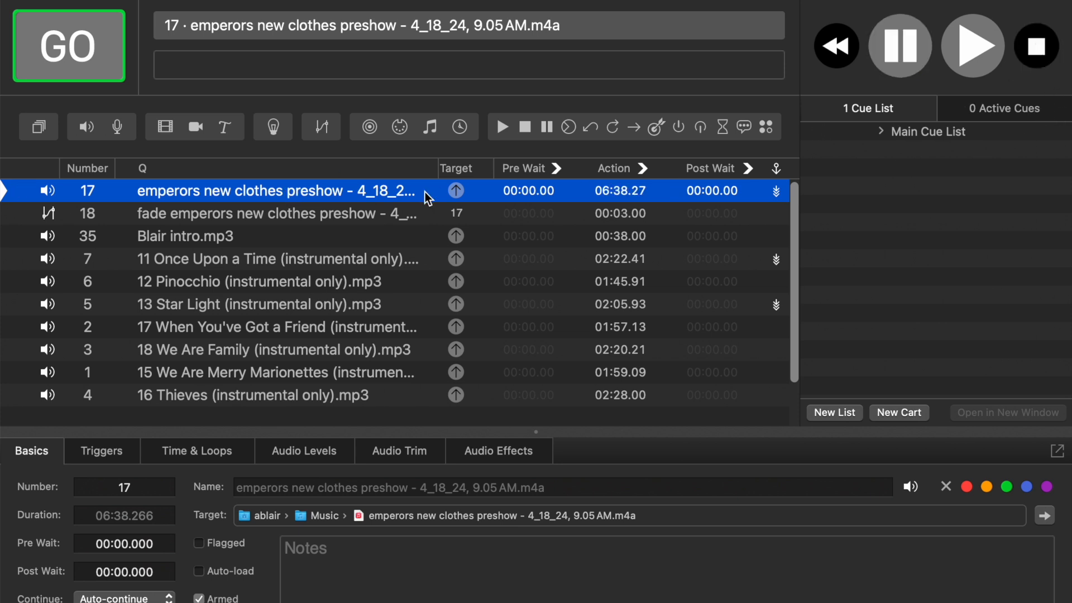
Set the continue mode of the preshow audio cue 17 to Do not continue.
click(203, 215)
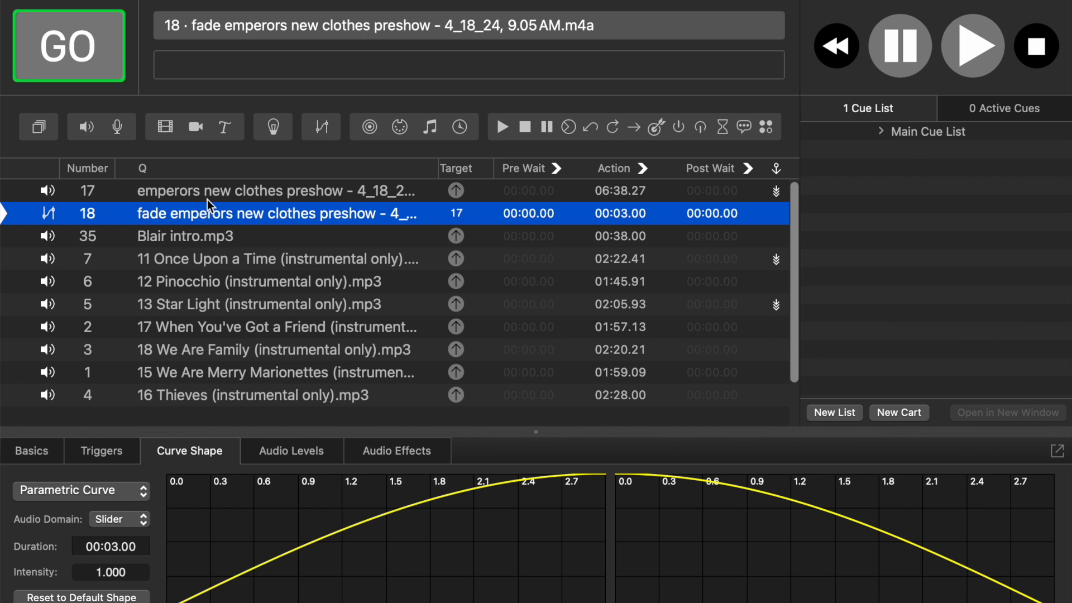
click(209, 196)
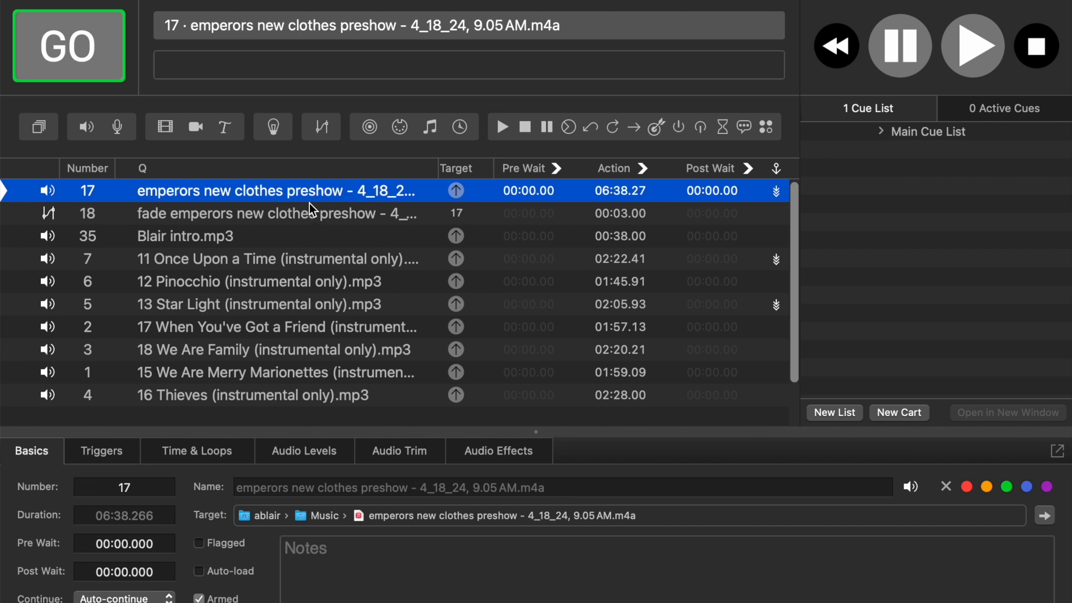
click(153, 598)
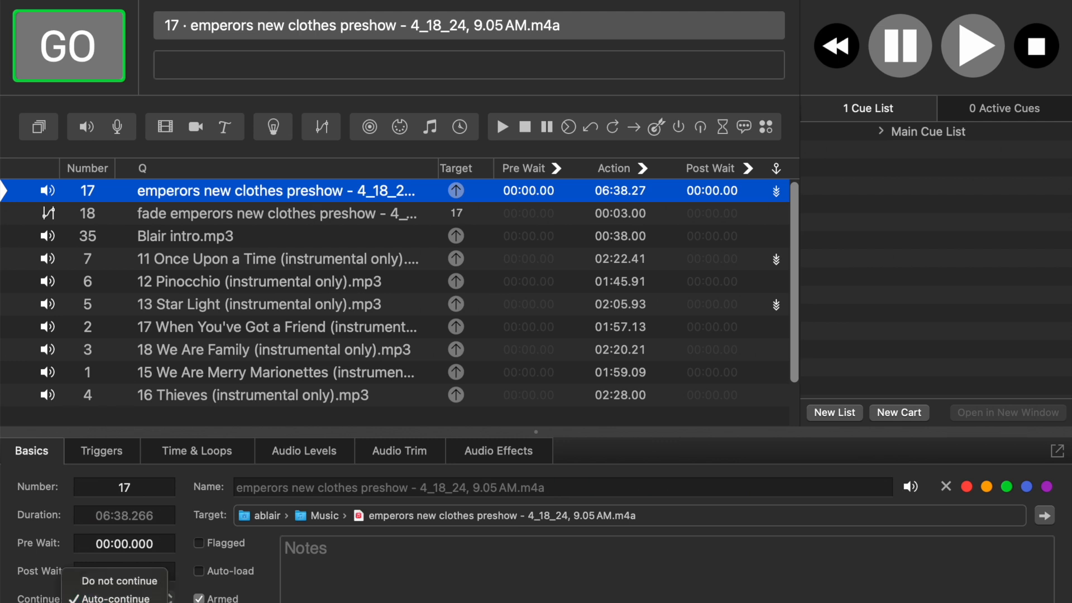
click(115, 602)
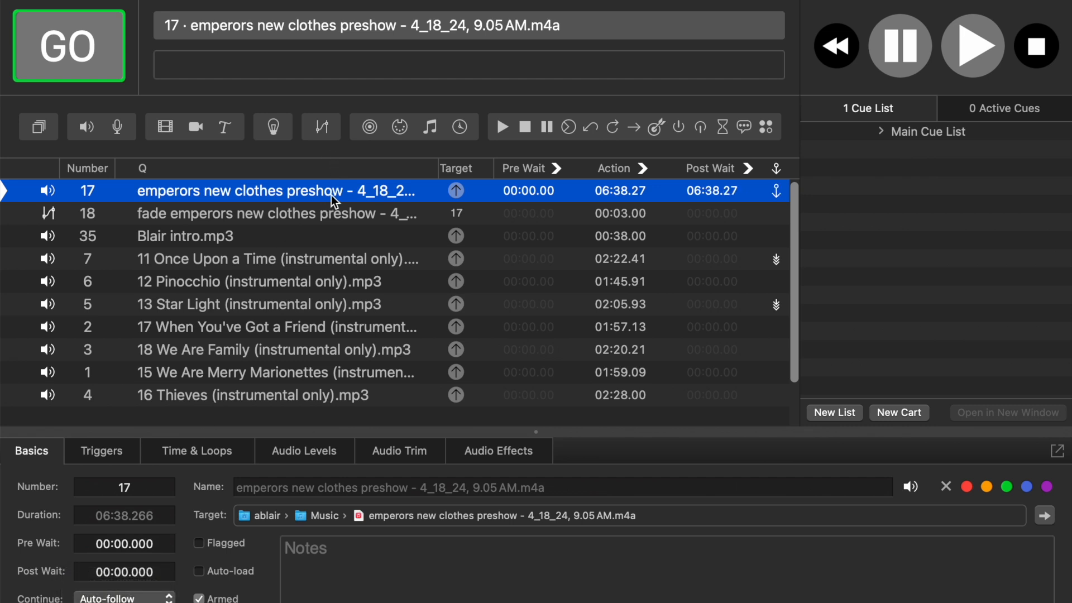
click(146, 598)
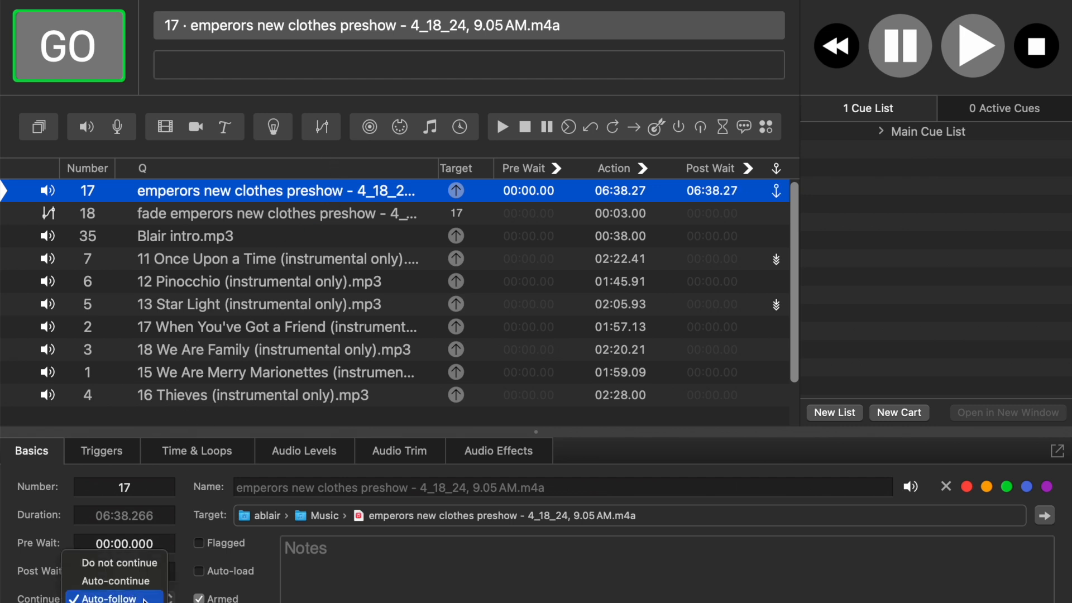
click(145, 562)
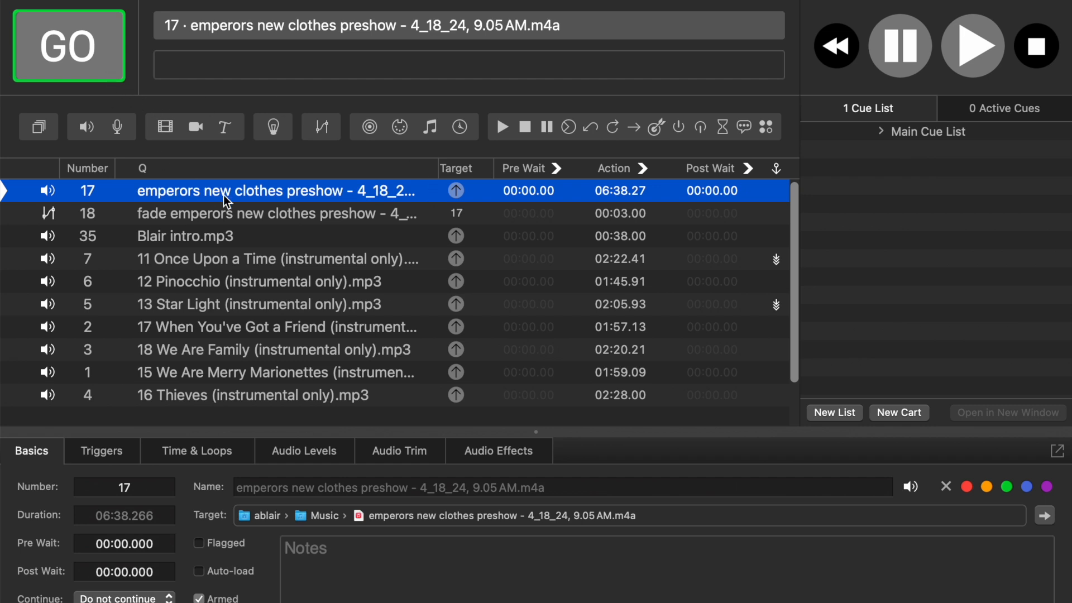
Start the preshow audio cue 17 and trigger fade cue 18 separately while it plays.
key(space)
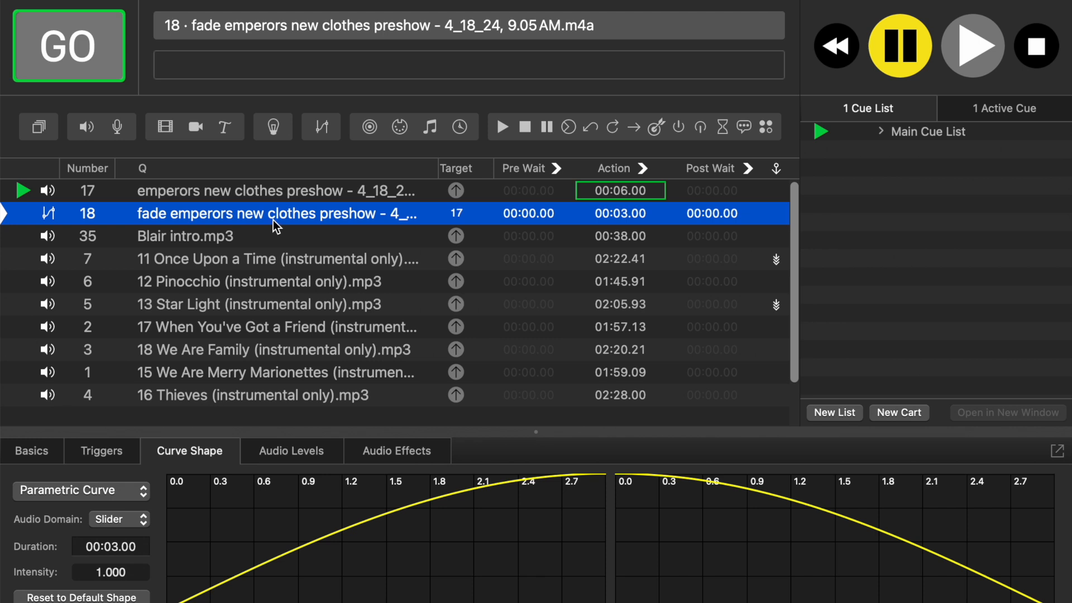
click(102, 45)
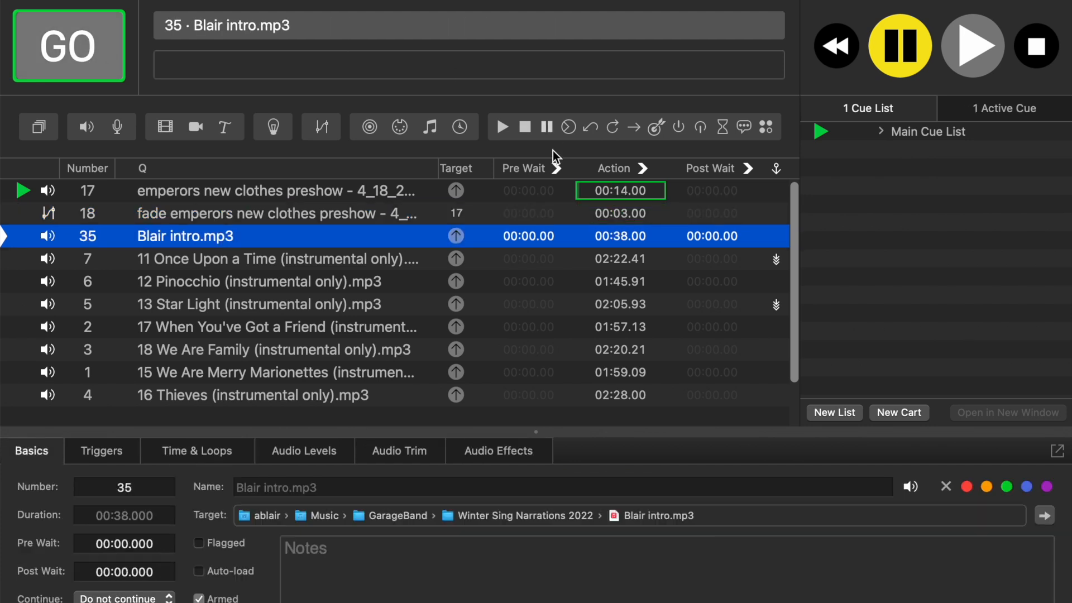
Set the duration of fade cue 18 to 7 seconds.
double_click(622, 213)
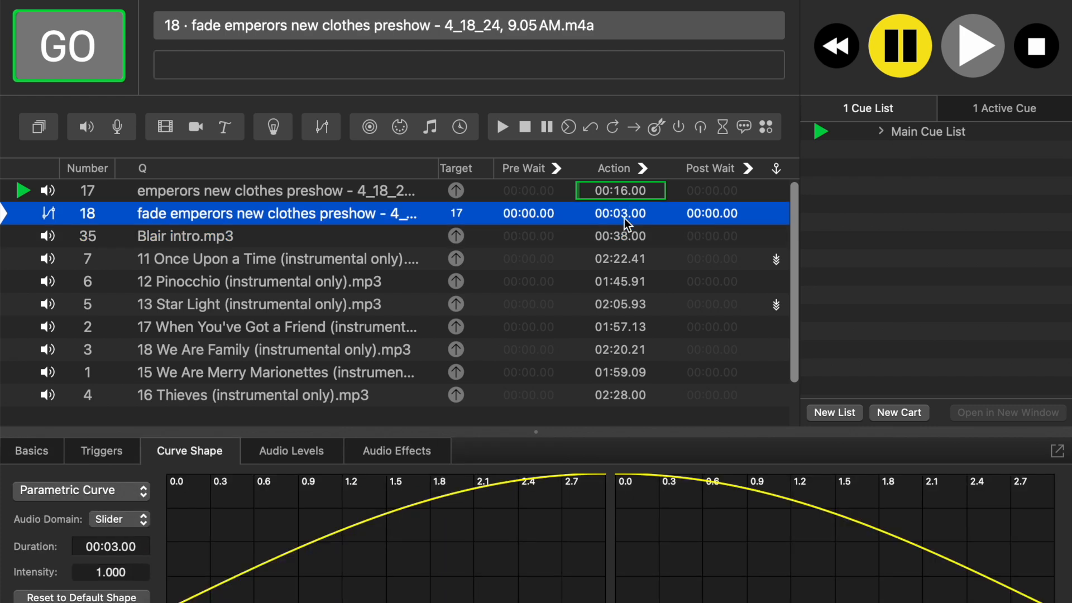
click(625, 214)
key(BackSpace)
text(7)
click(670, 244)
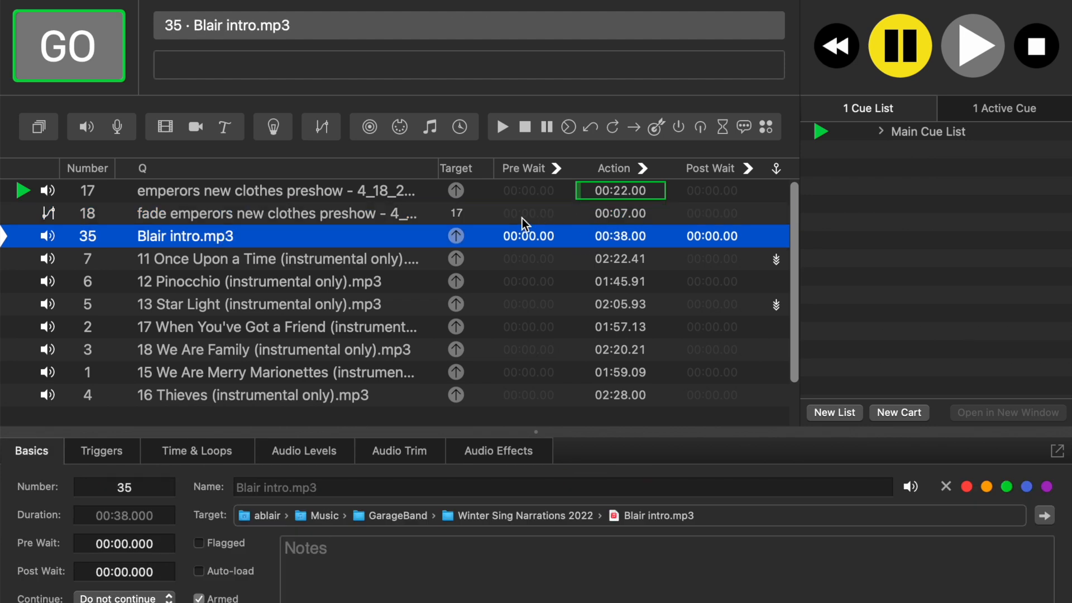
click(353, 193)
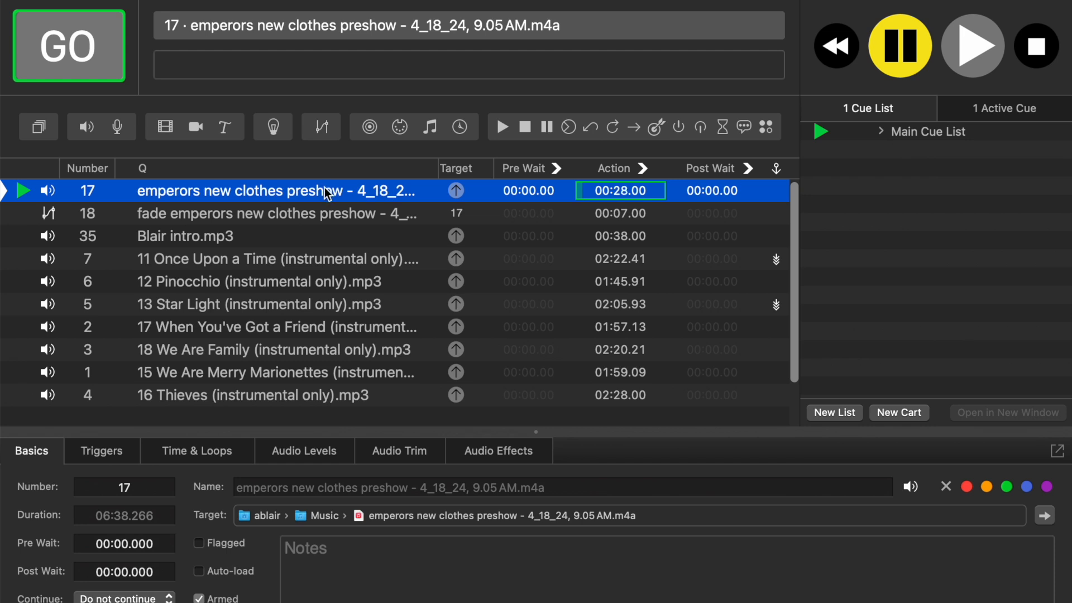
click(316, 215)
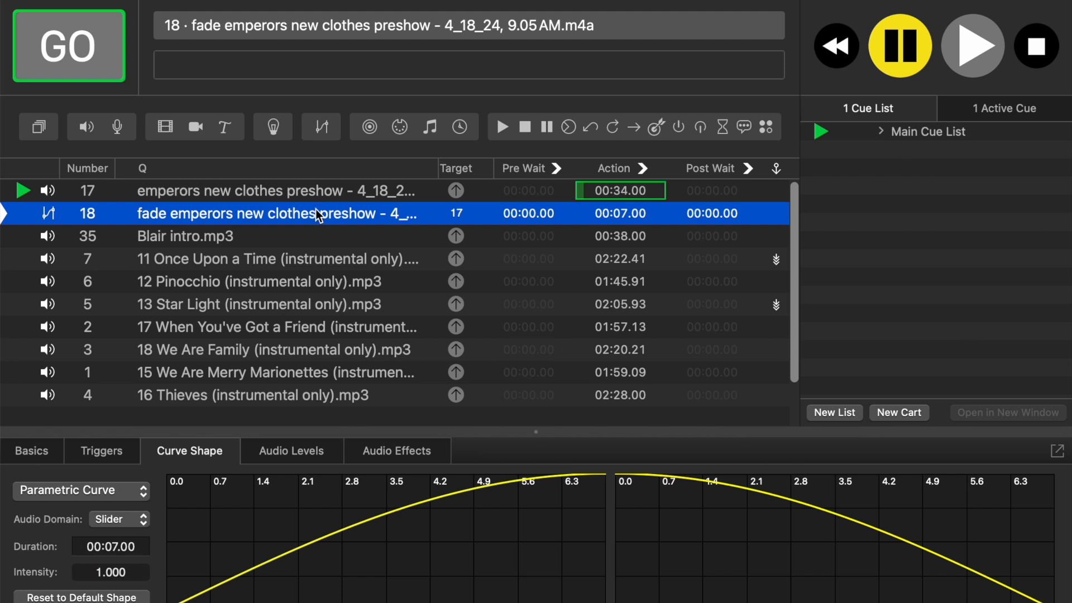
click(223, 239)
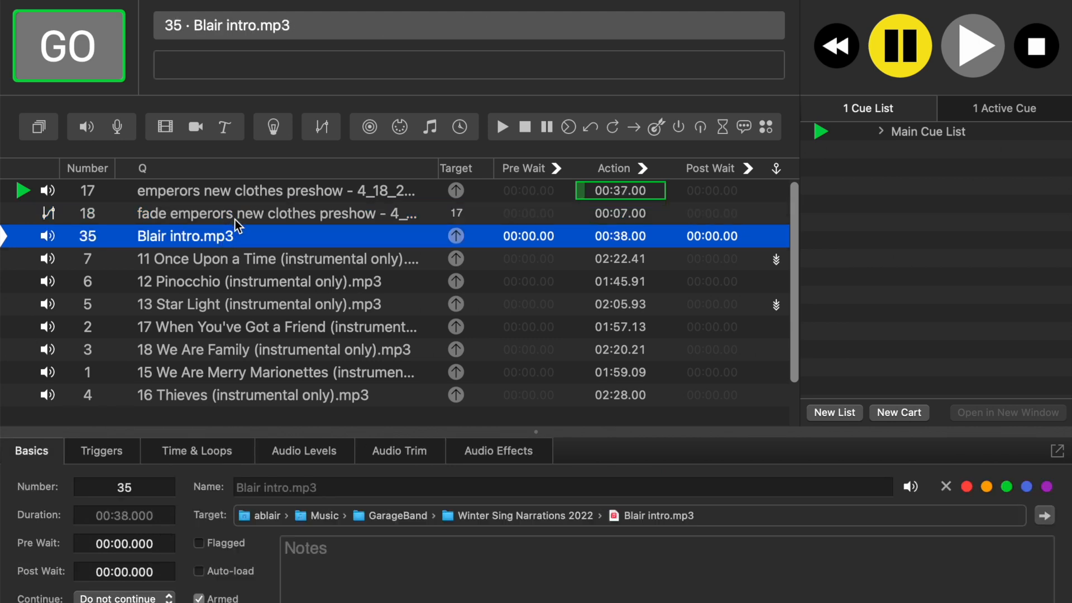
Set the continue mode of fade cue 18 to Auto-follow.
click(234, 217)
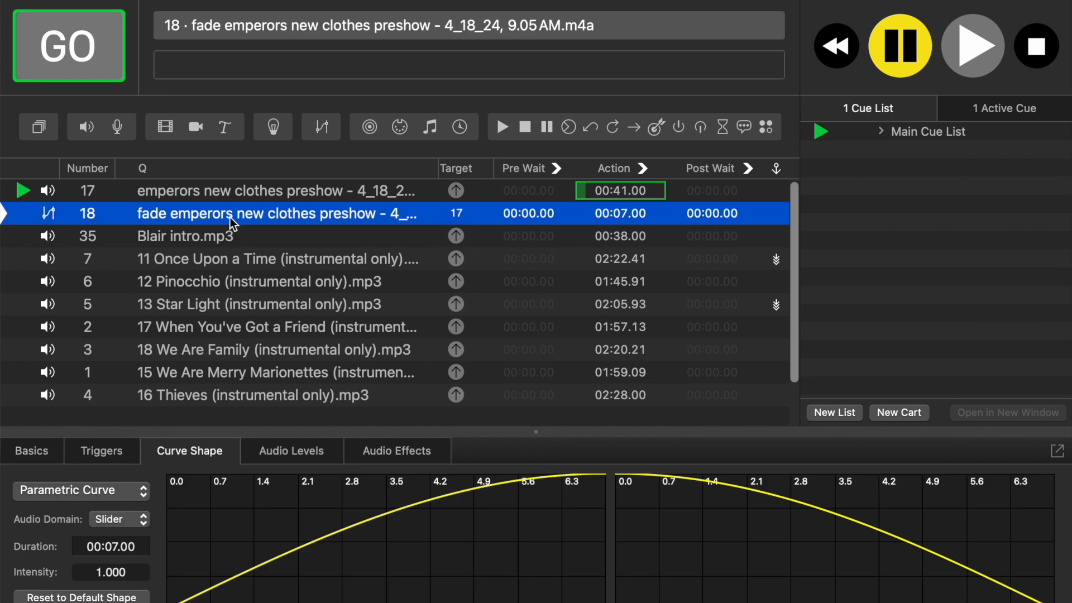
click(44, 451)
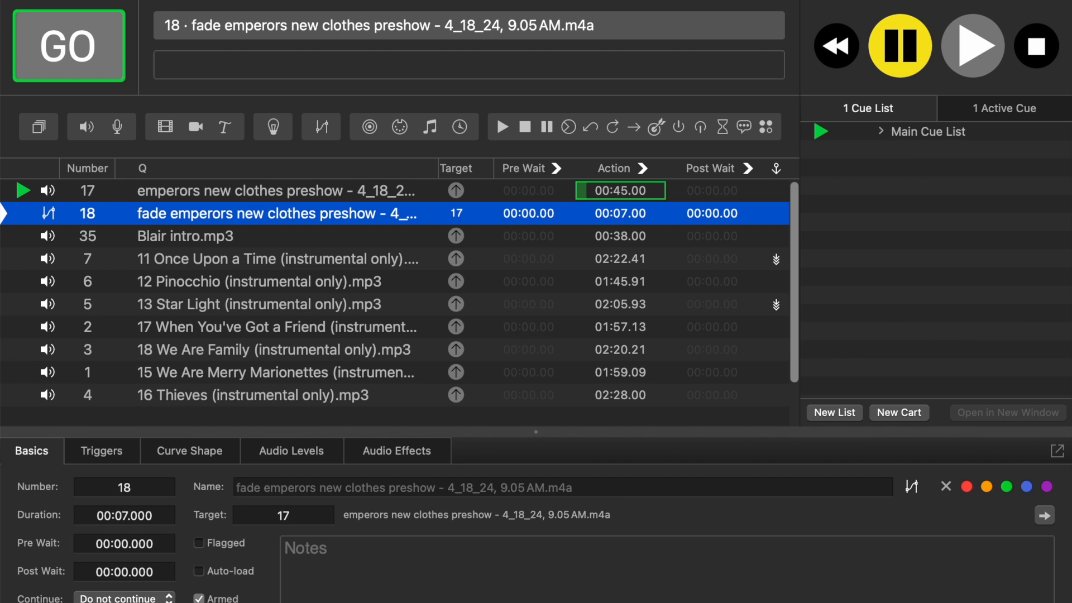
click(158, 598)
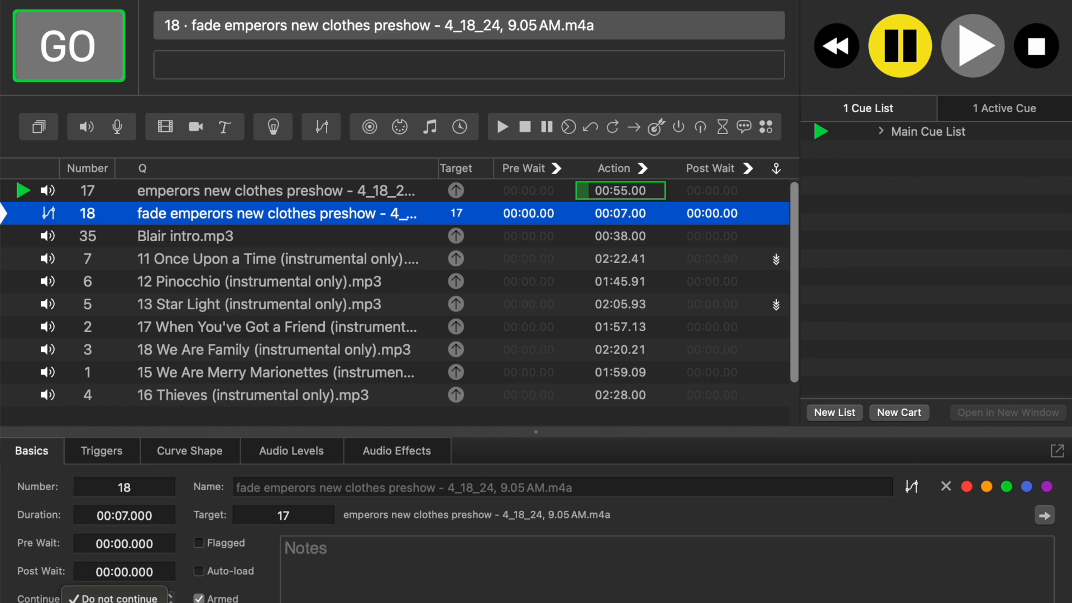
click(108, 602)
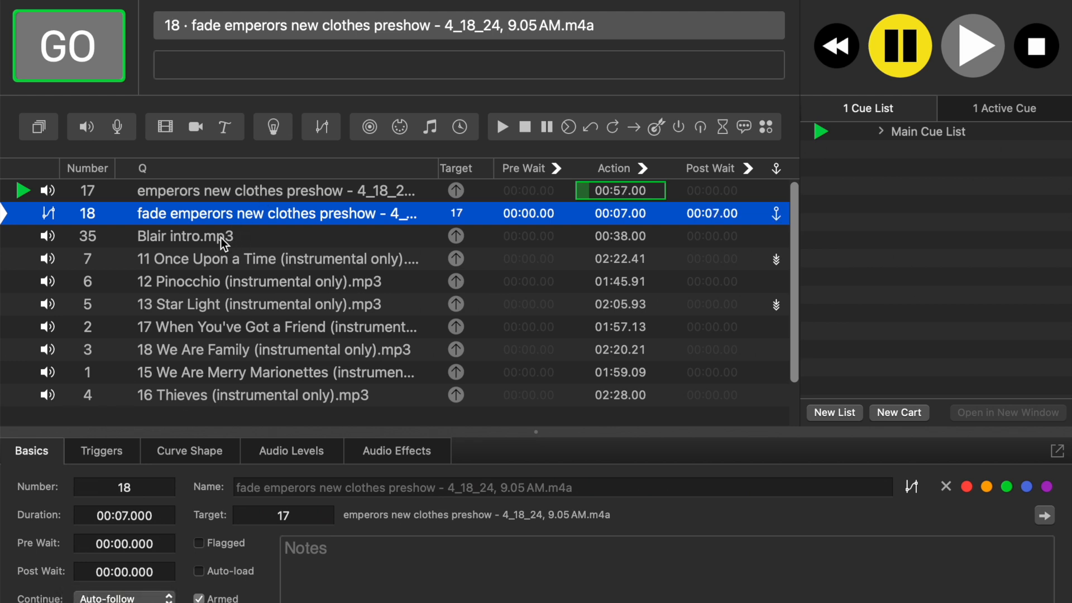
Stop the running playback and test the sequence from preshow cue 17 through fade cue 18 into the Blair intro cue, stopping it at the end.
click(247, 193)
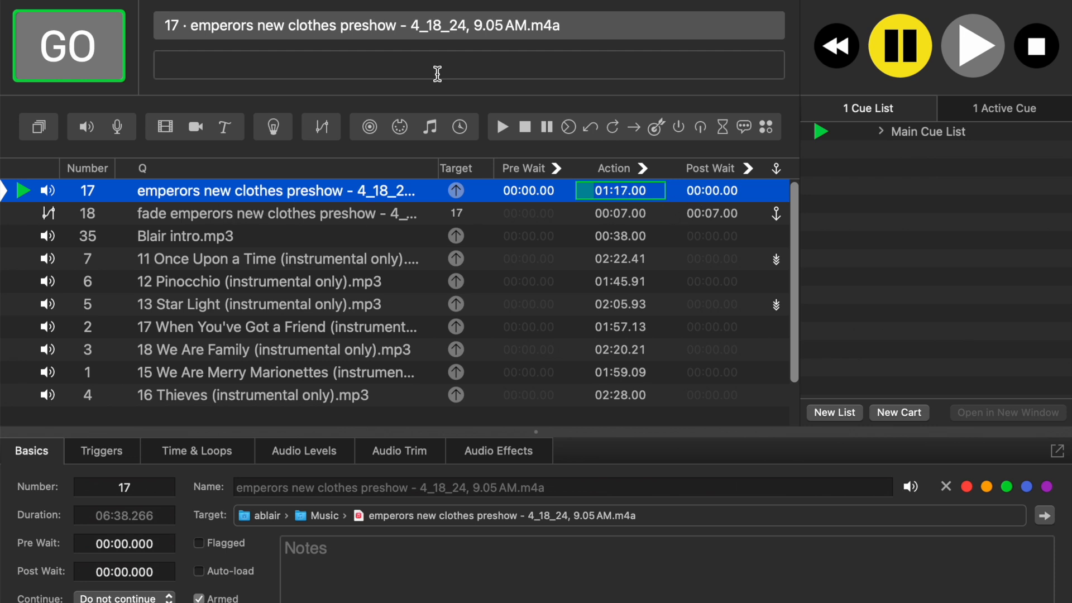
click(1032, 53)
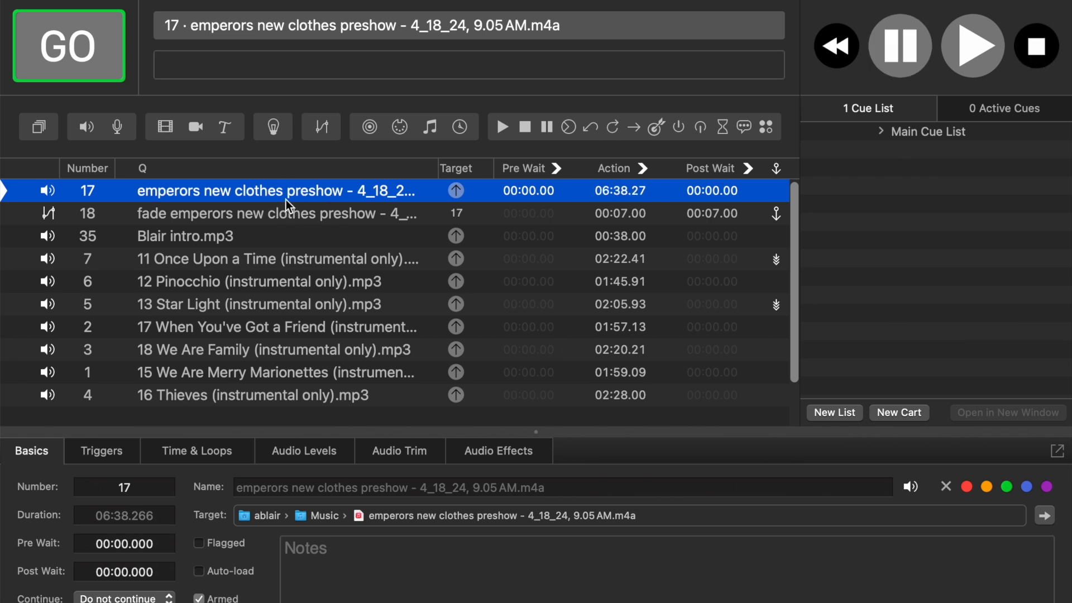
key(space)
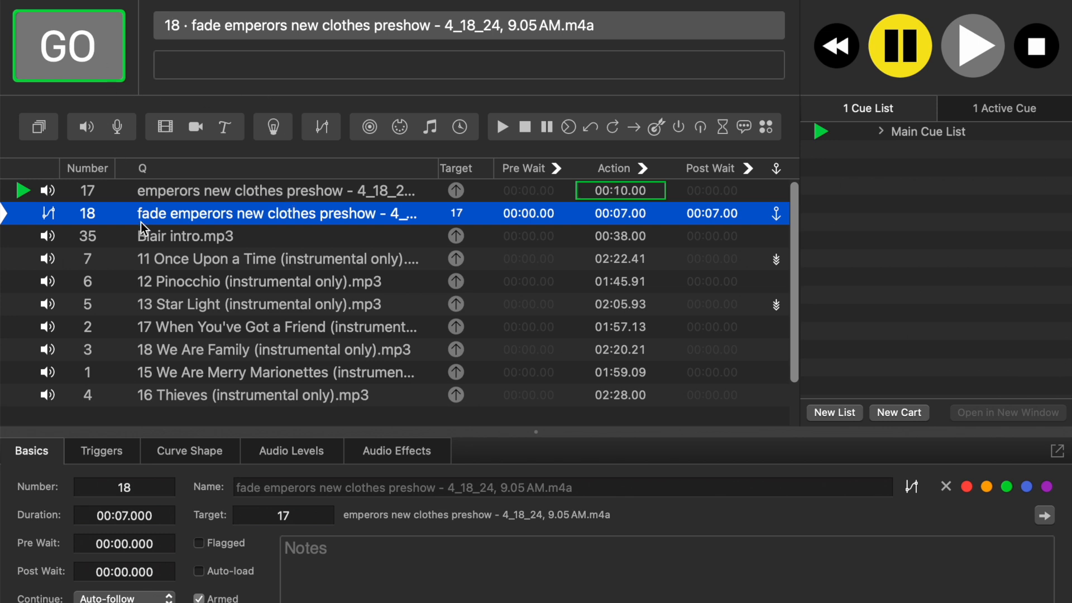
click(86, 53)
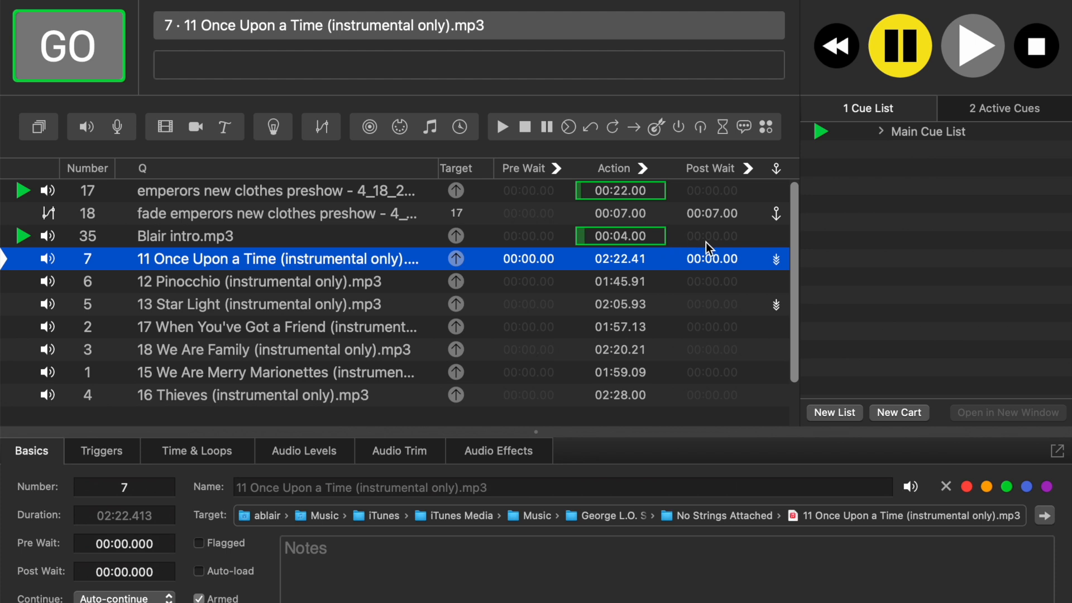
click(1037, 56)
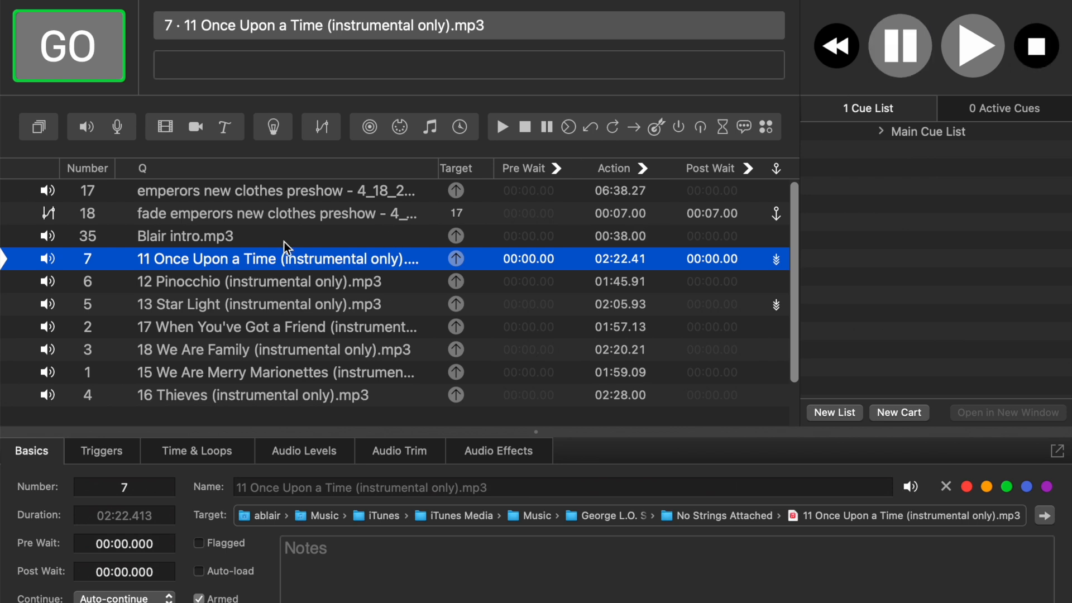
Raise the main audio level of the Blair intro cue 35 to +4, and select cue 7, 11 Once Upon a Time.
click(233, 239)
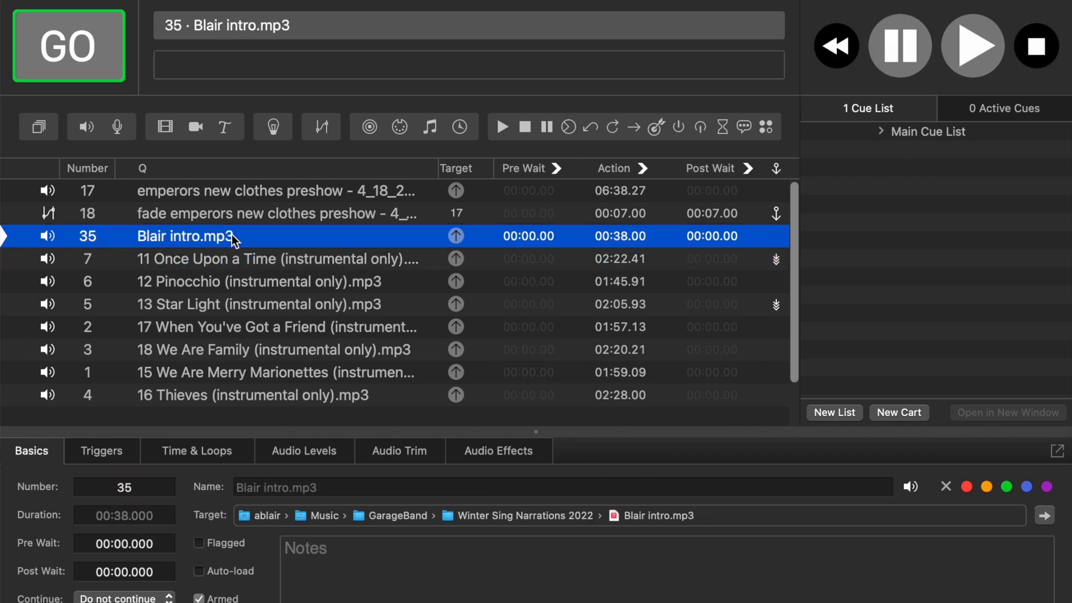
click(314, 451)
drag(292, 501, 294, 493)
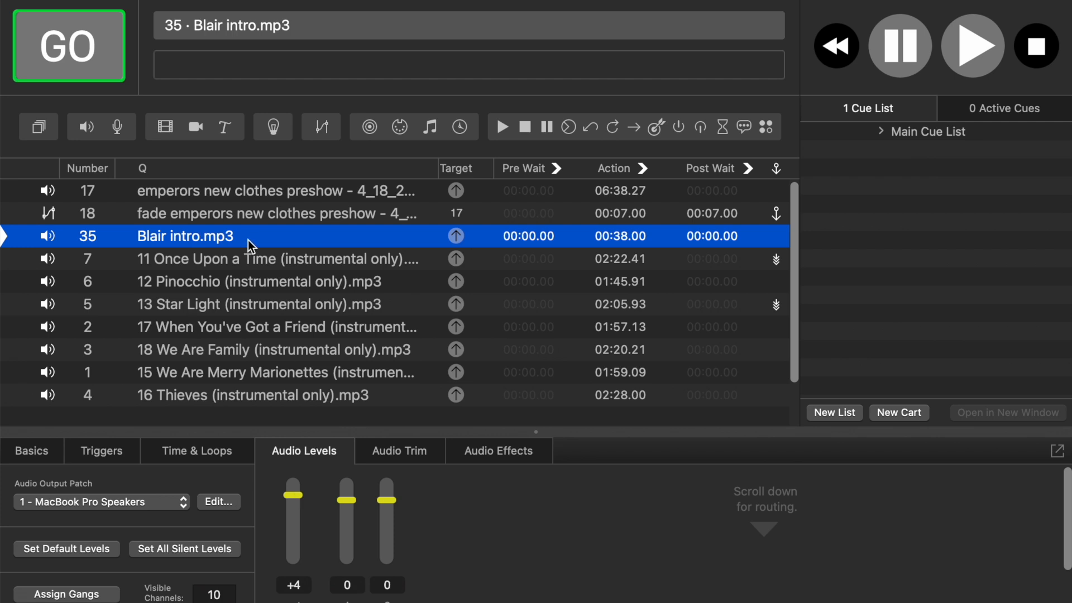
click(47, 451)
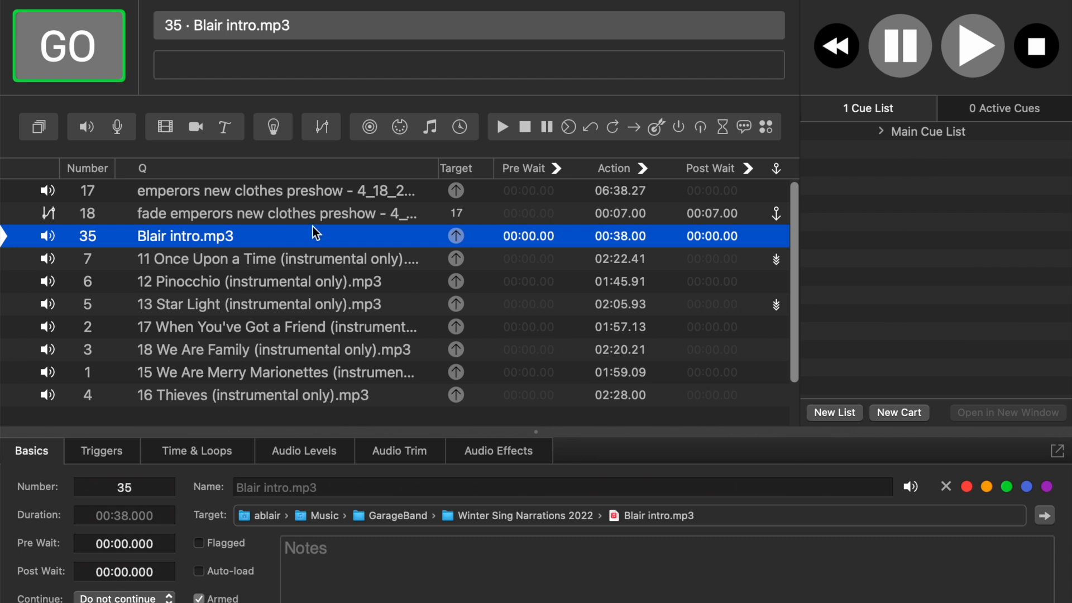
click(255, 261)
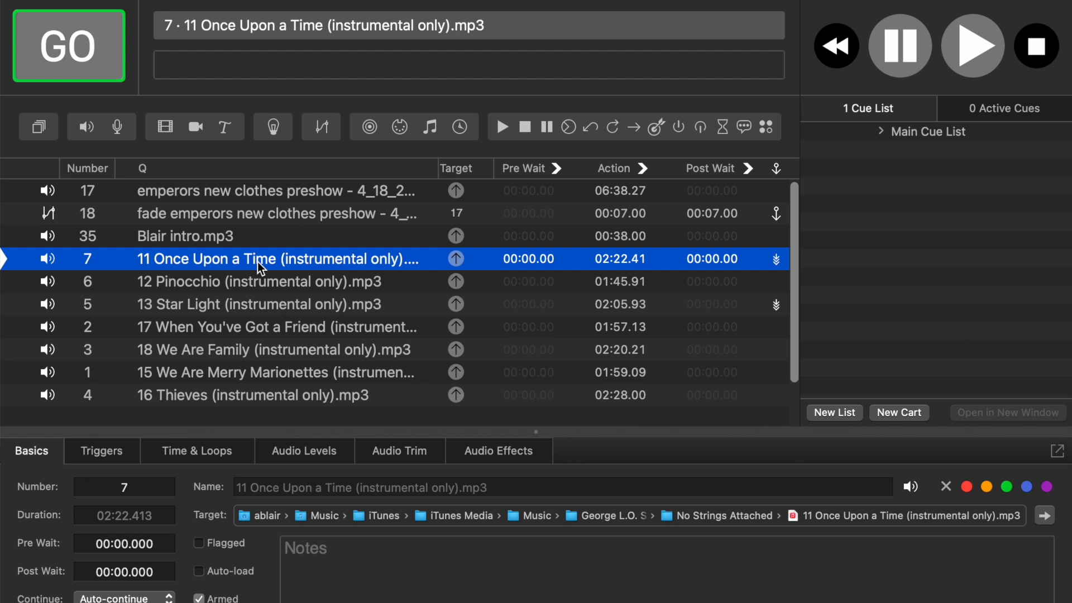